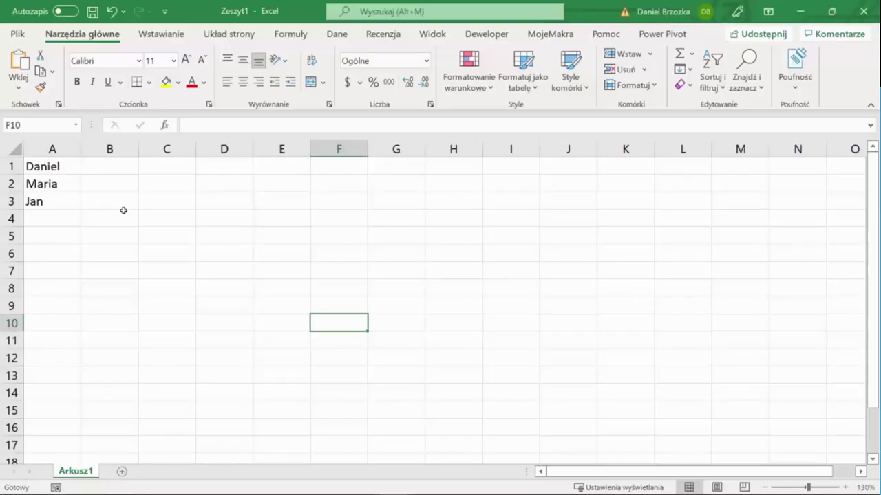
Step: Insert a new code module and name it Tablica
drag(51, 169, 34, 200)
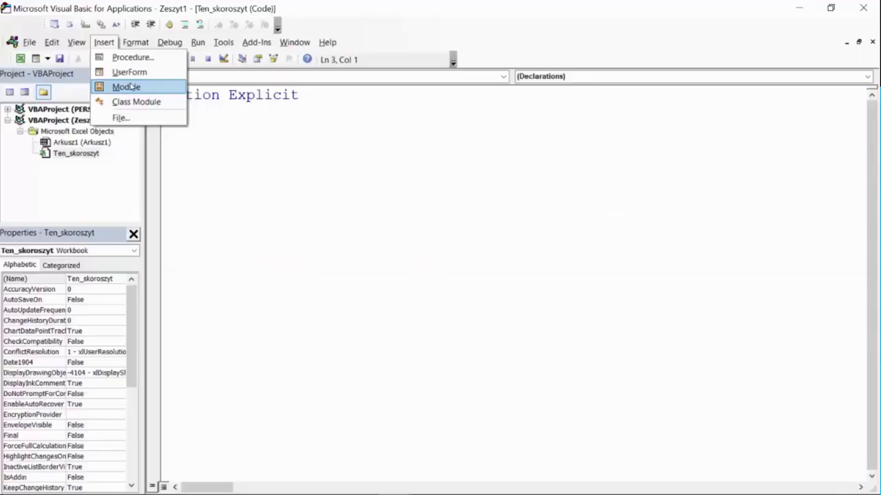
click(128, 87)
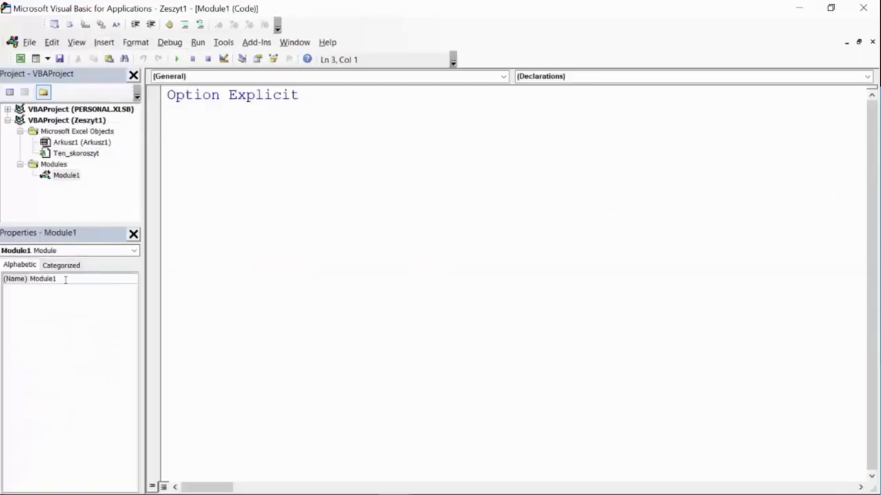
click(65, 280)
text(Tab)
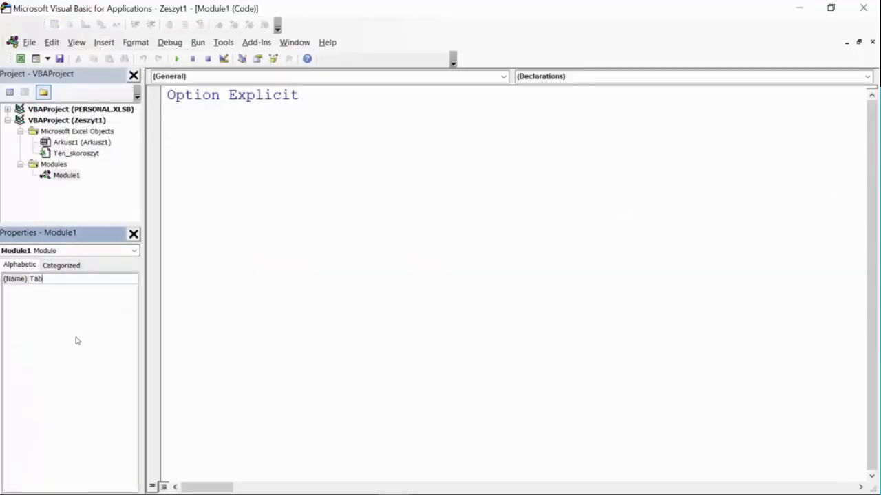
text(lica)
key(Return)
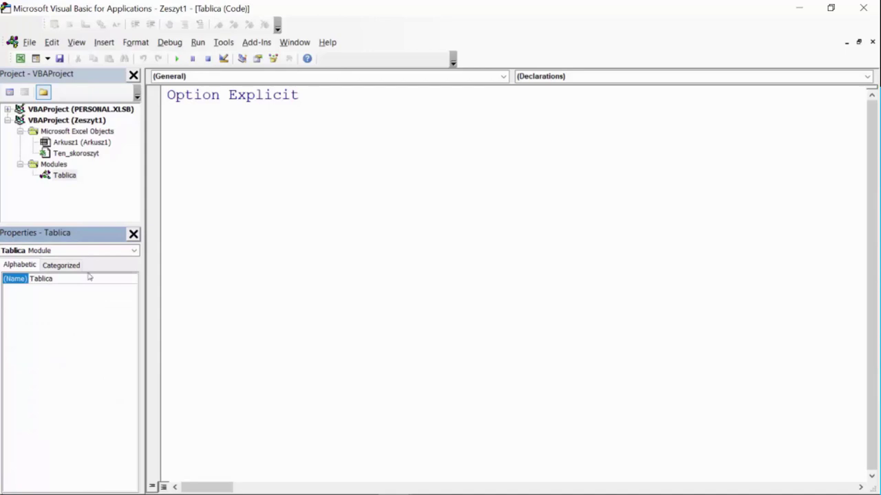
Step: Add an empty public Sub named Tablica1 to the Tablica module
click(208, 124)
click(104, 42)
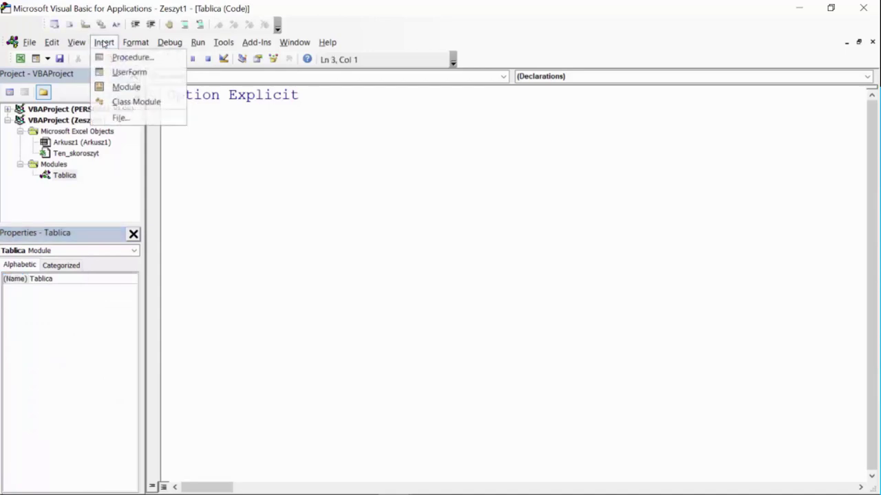
click(122, 60)
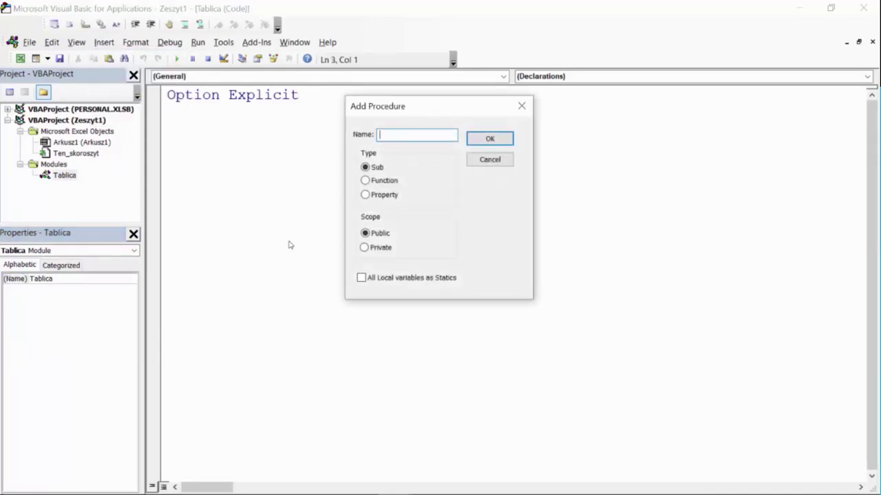
text(Tablic)
text(a1)
key(Return)
key(Return)
key(Return)
key(Up)
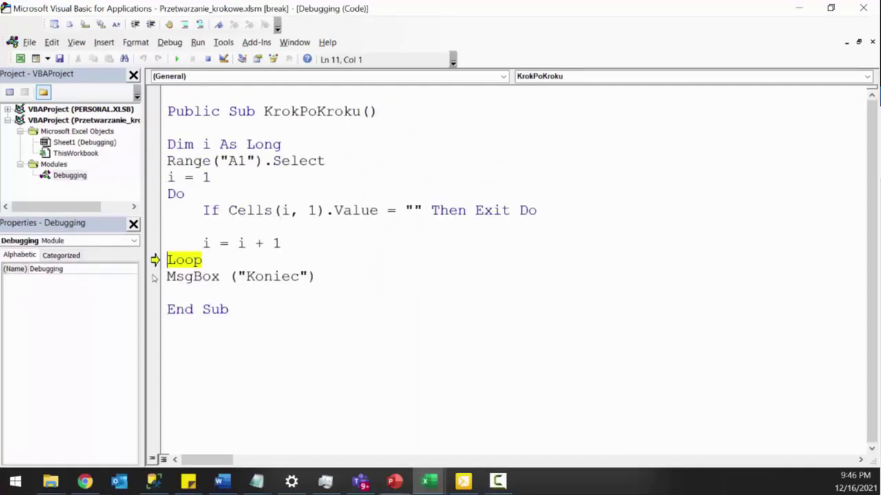
Step: Set a breakpoint on the MsgBox line, continue to it, then end the paused run
click(154, 277)
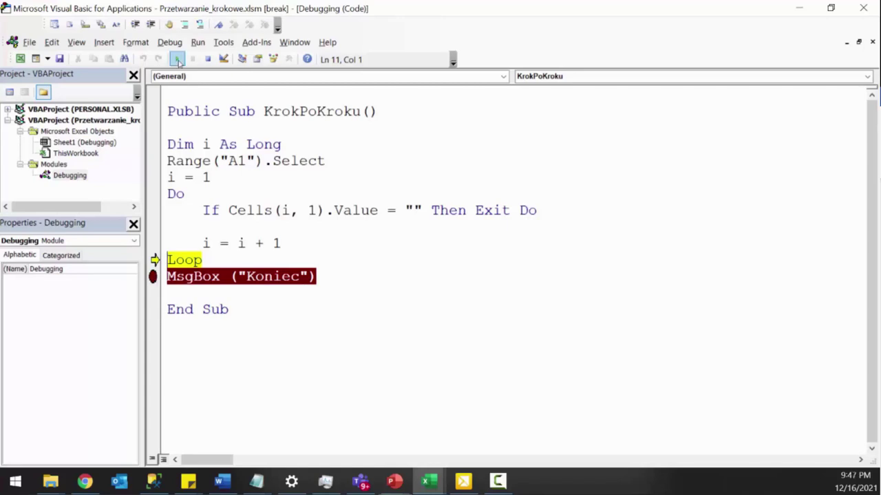
click(176, 59)
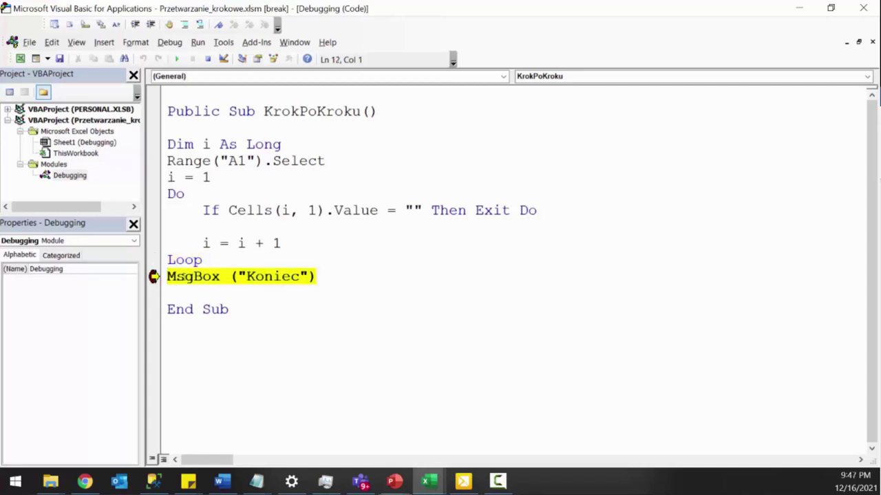
key(F5)
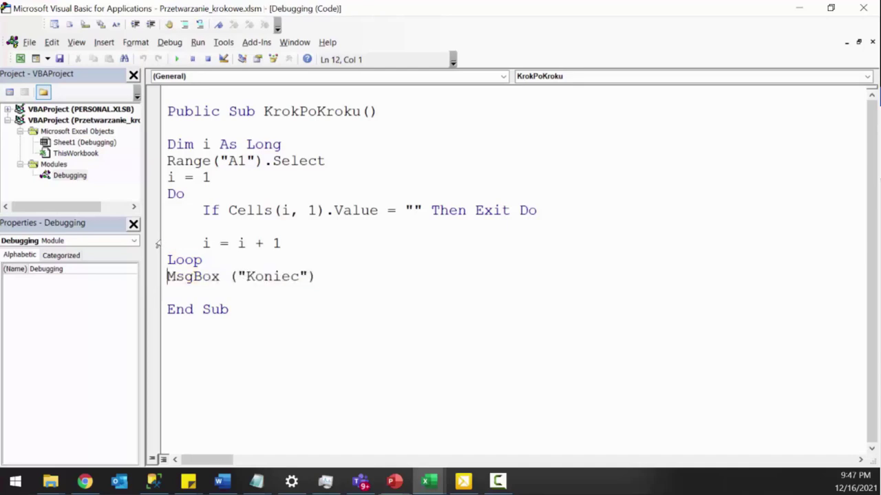
Step: Keep breakpoints only on the i = i + 1 and MsgBox lines, then run KrokPoKroku
click(153, 243)
click(153, 276)
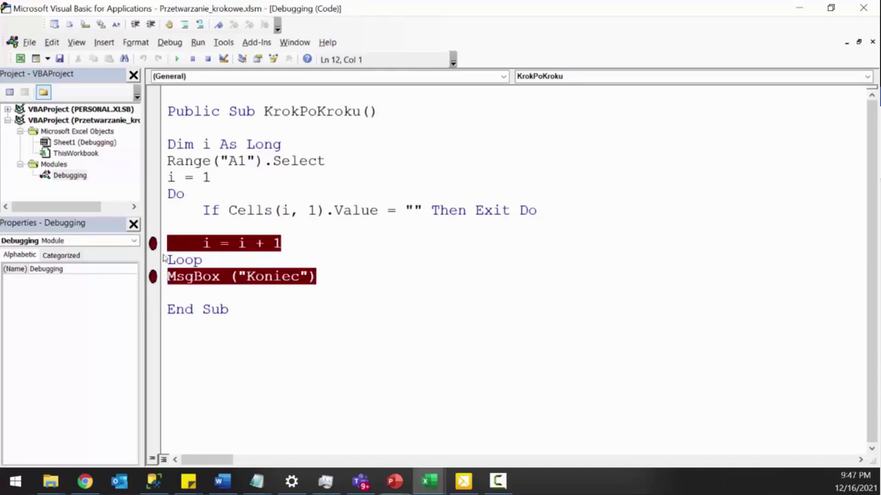
click(153, 210)
click(152, 160)
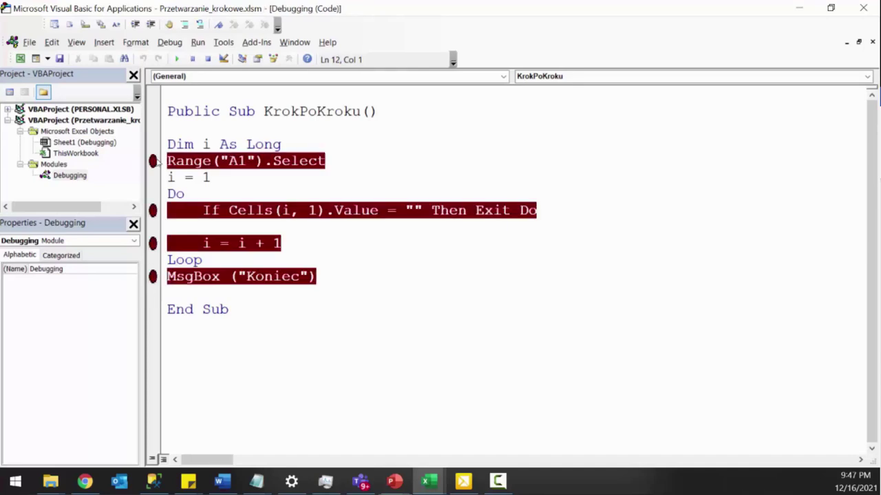
click(153, 160)
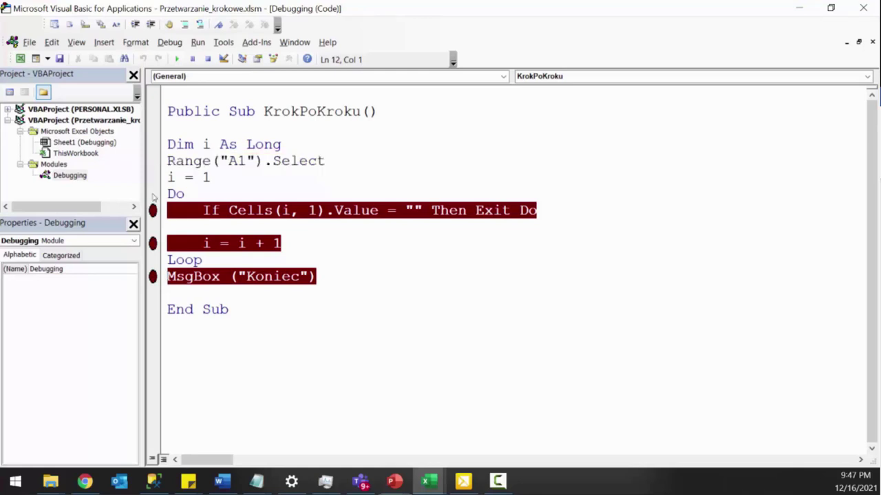
click(153, 210)
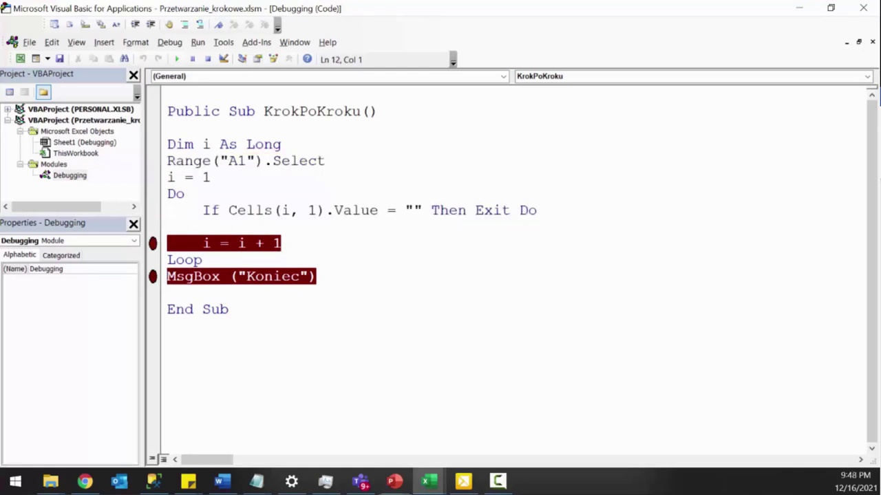
click(194, 177)
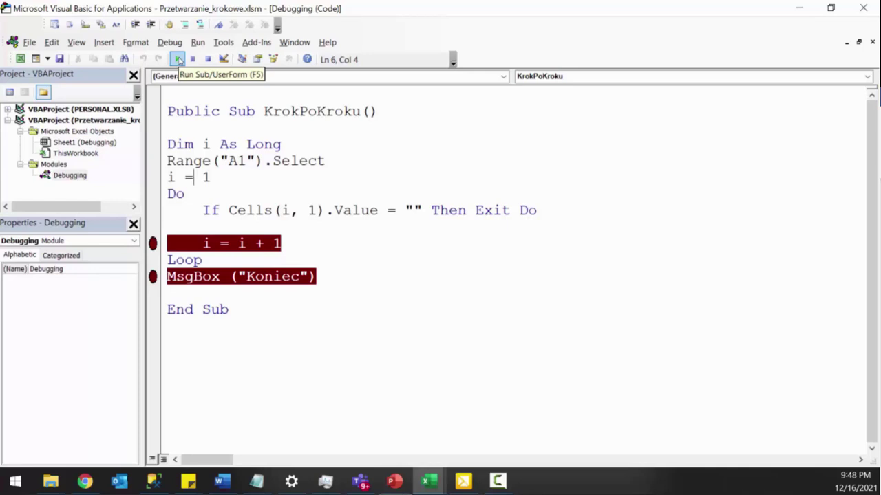
click(177, 60)
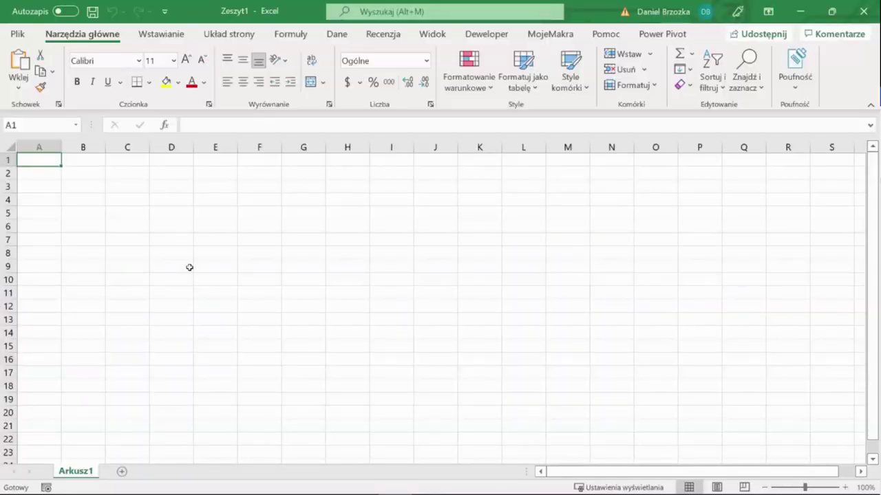
Step: Insert an empty Workbook_Open procedure in Ten_skoroszyt's code, then show UserForm1 with CommandButton1
key(alt+F11)
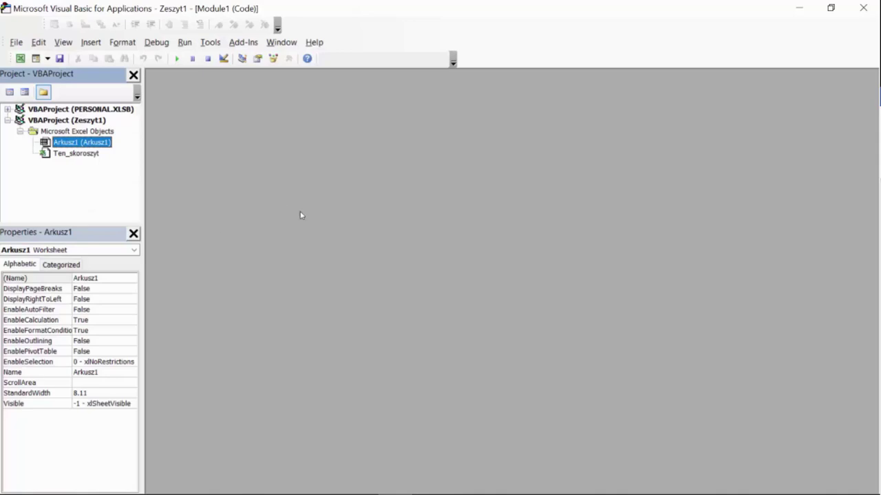
double_click(77, 154)
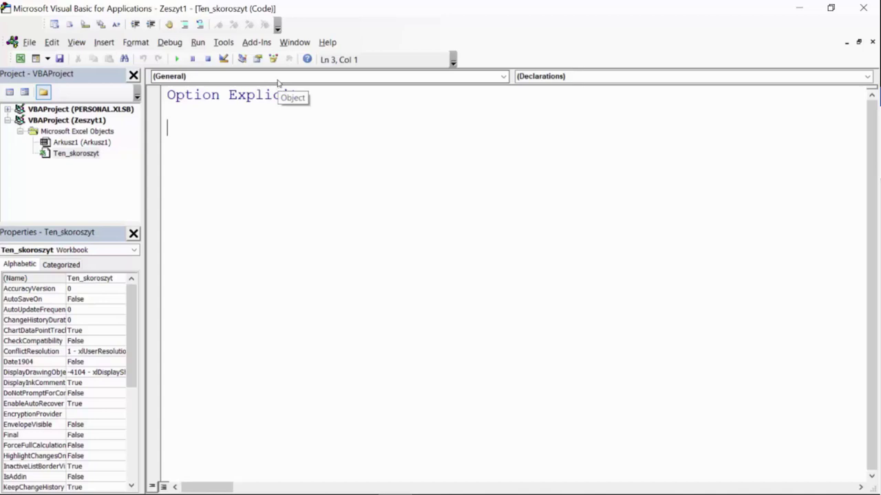
click(277, 81)
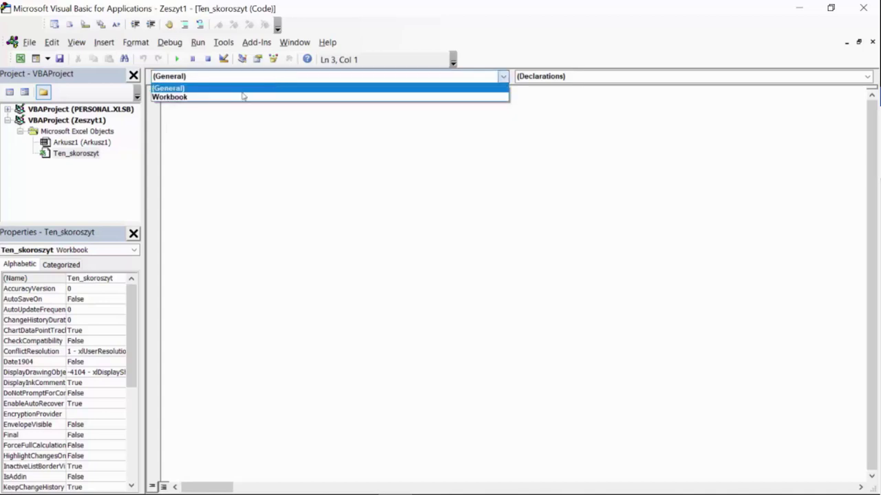
click(201, 97)
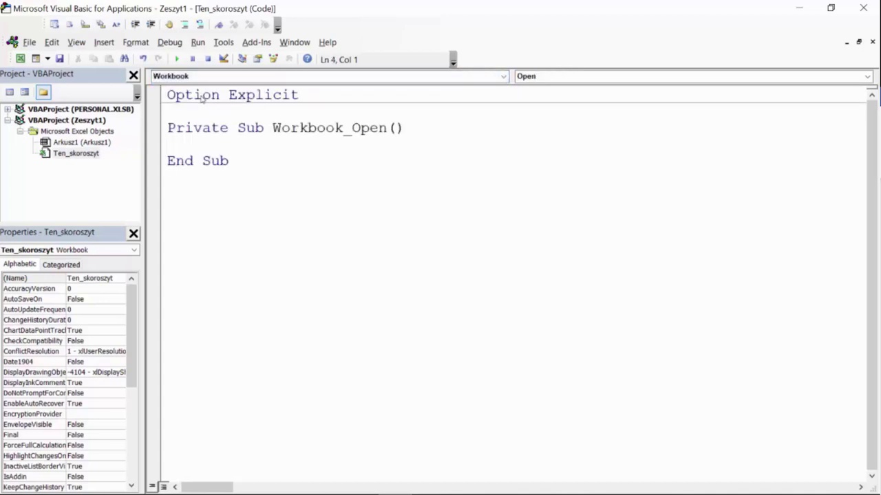
click(558, 76)
click(349, 210)
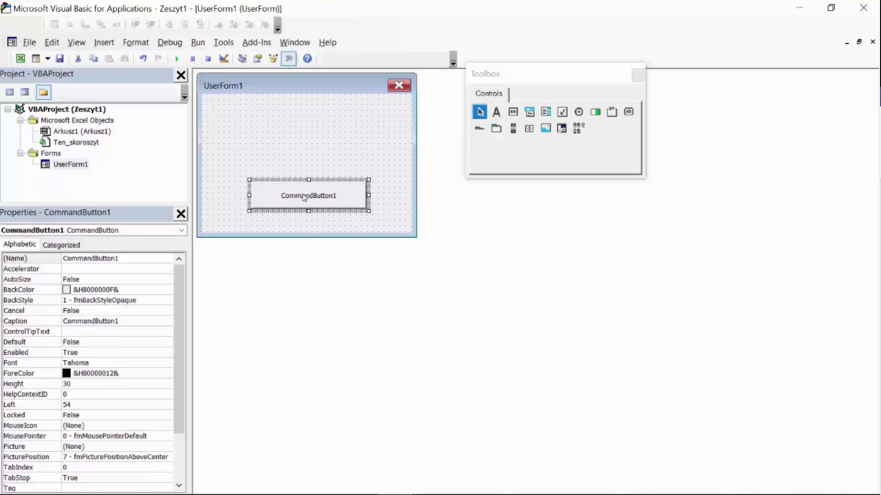
Step: Change CommandButton1's caption to Akcja and run UserForm1 over the Zeszyt1 sheet
click(120, 321)
drag(120, 321, 62, 321)
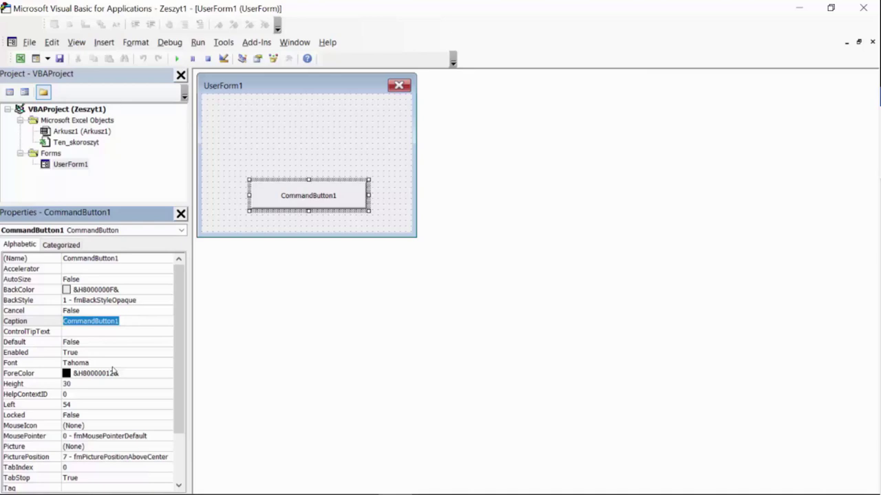
text(Akcja)
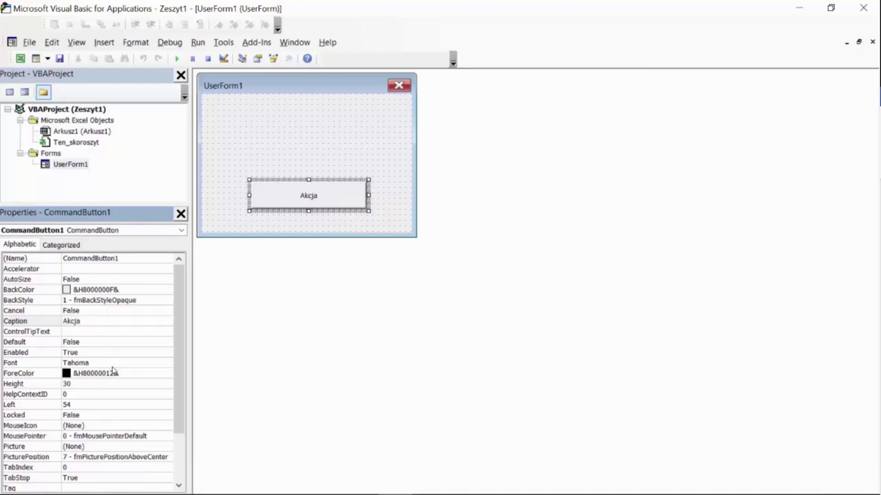
key(Return)
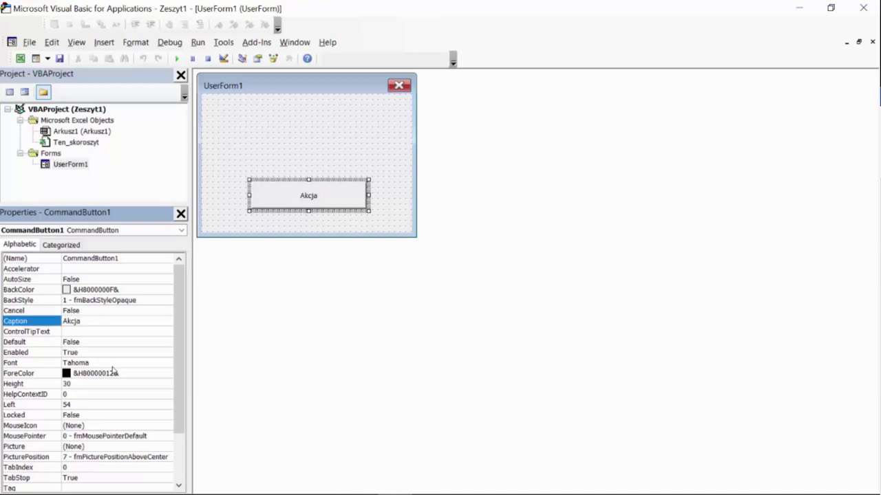
click(313, 141)
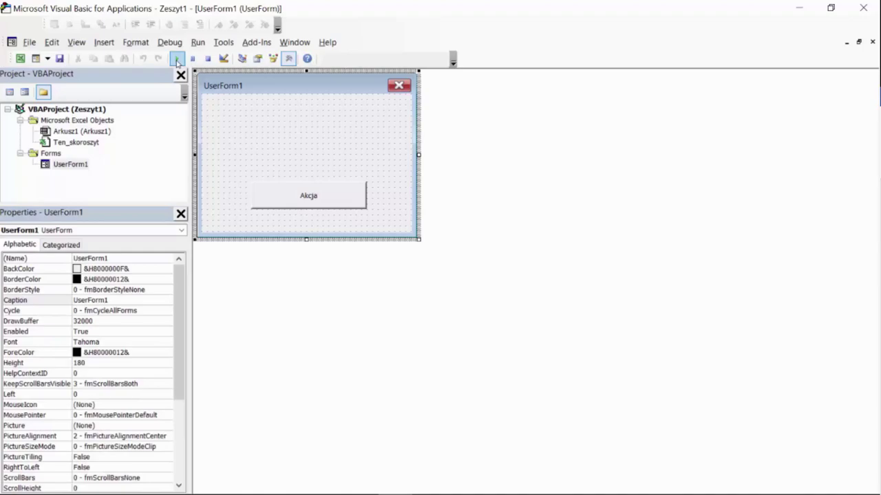
click(177, 59)
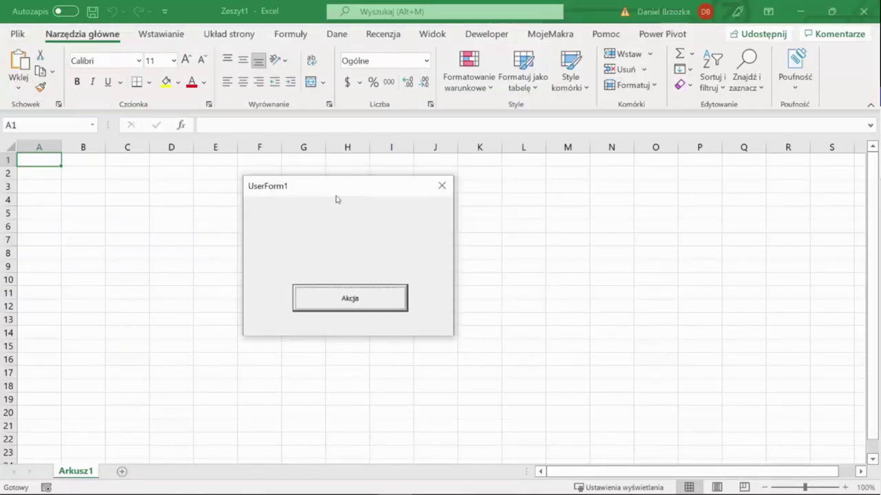
Step: Try the Akcja button, close UserForm1, and switch to the pliki folder with FormularzeSprzedaz.xlsm
click(350, 301)
click(442, 186)
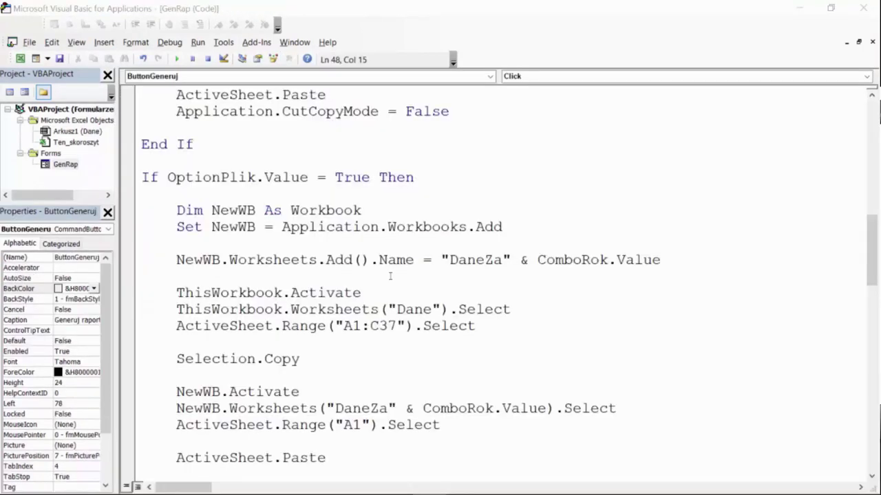
key(alt+Tab)
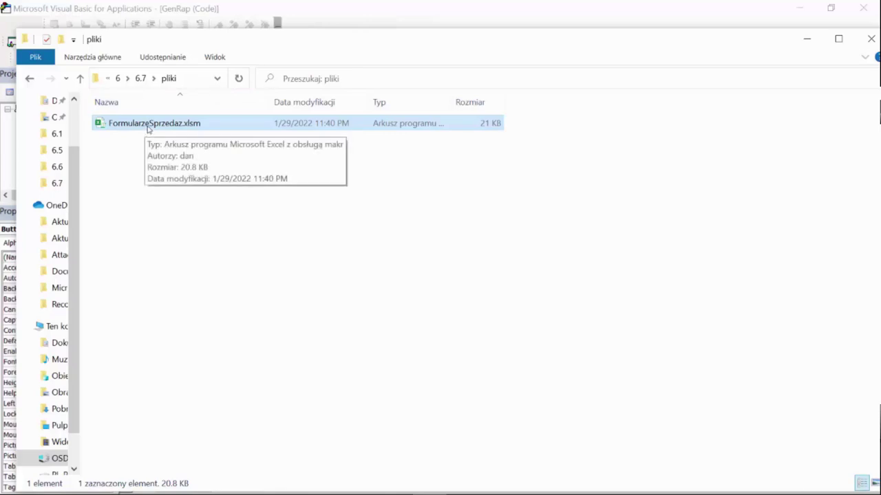
Step: Run the GenRap form with Plik and year 2015 to generate the DaneZa2015.xlsx report
click(249, 7)
double_click(97, 166)
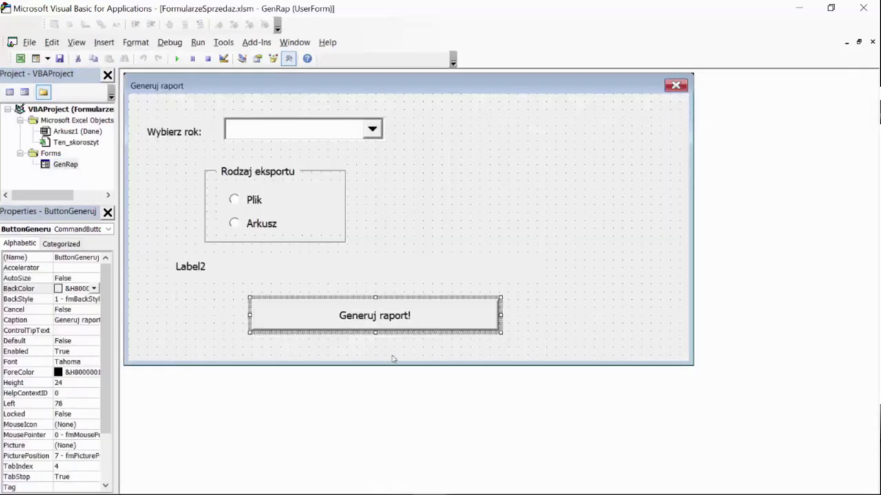
click(176, 59)
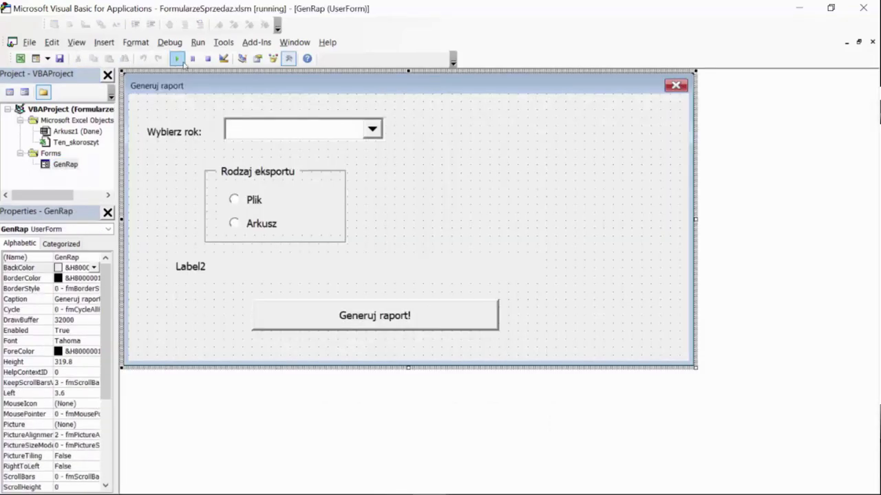
click(279, 228)
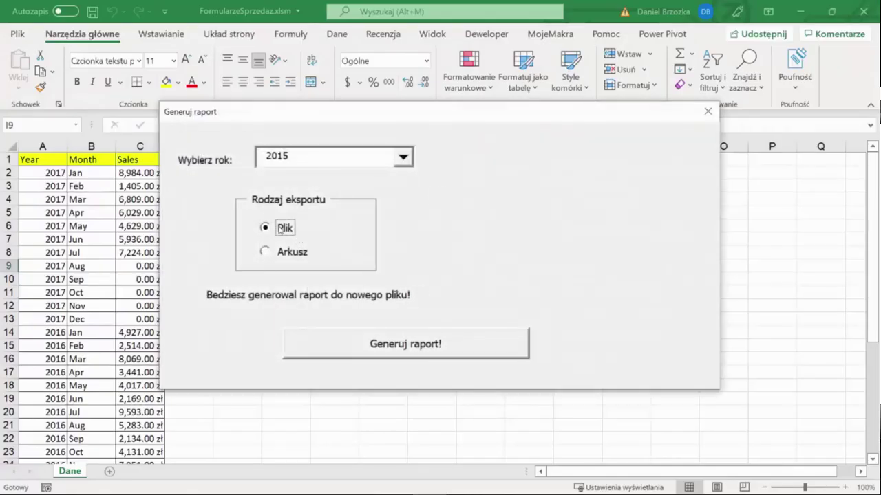
click(407, 345)
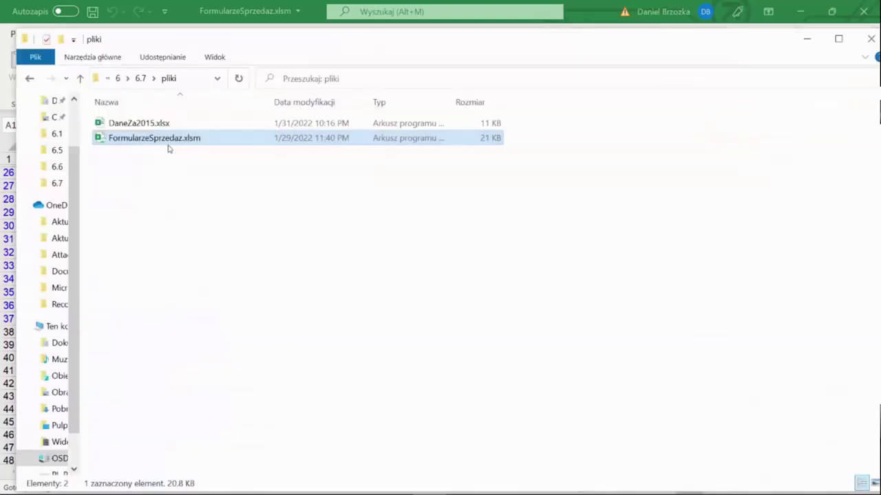
click(157, 122)
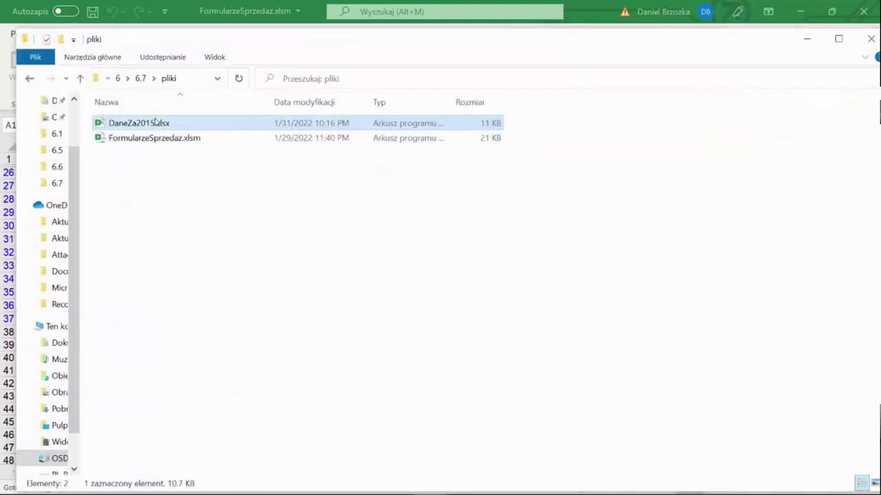